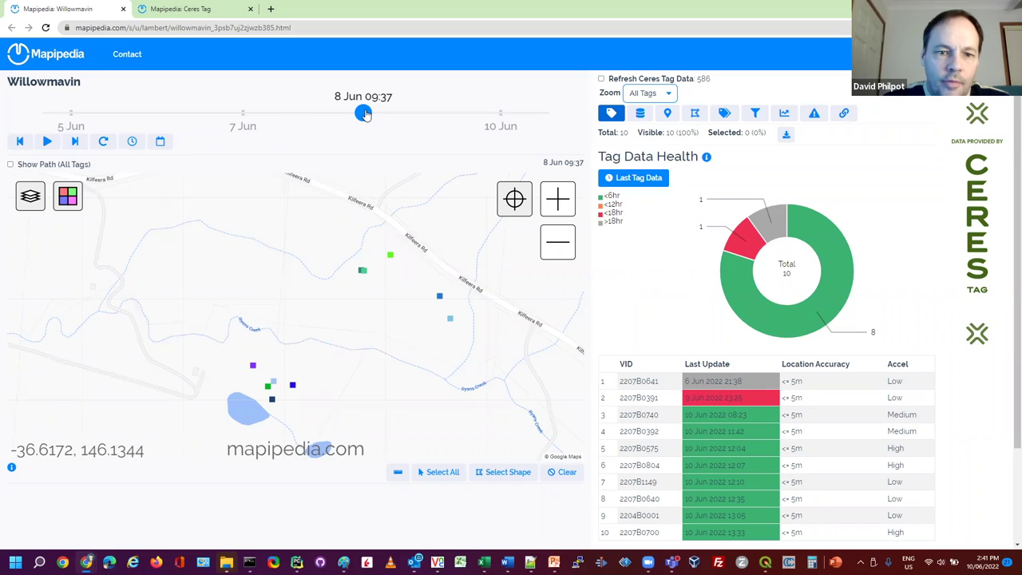
Scrub tag positions to 8 Jun, turn on paths for all tags, and replay from 4 Jun onward.
mouse_move(363, 113)
left_mouse_down()
mouse_move(549, 114)
mouse_move(44, 115)
mouse_move(383, 114)
left_mouse_up()
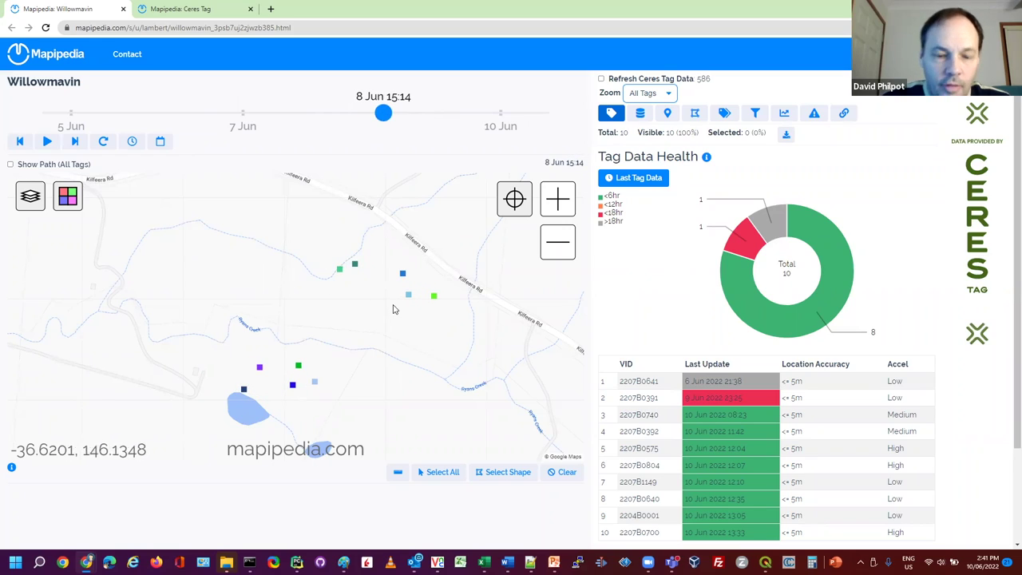
mouse_move(383, 113)
left_mouse_down()
mouse_move(411, 116)
mouse_move(400, 113)
left_mouse_up()
left_click(12, 164)
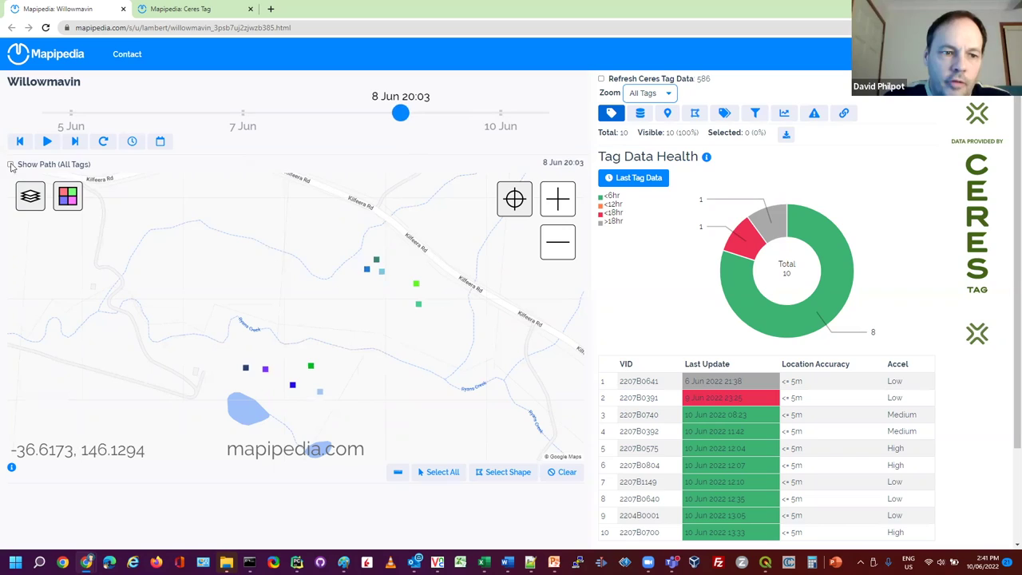
left_click_drag(400, 113, 51, 113)
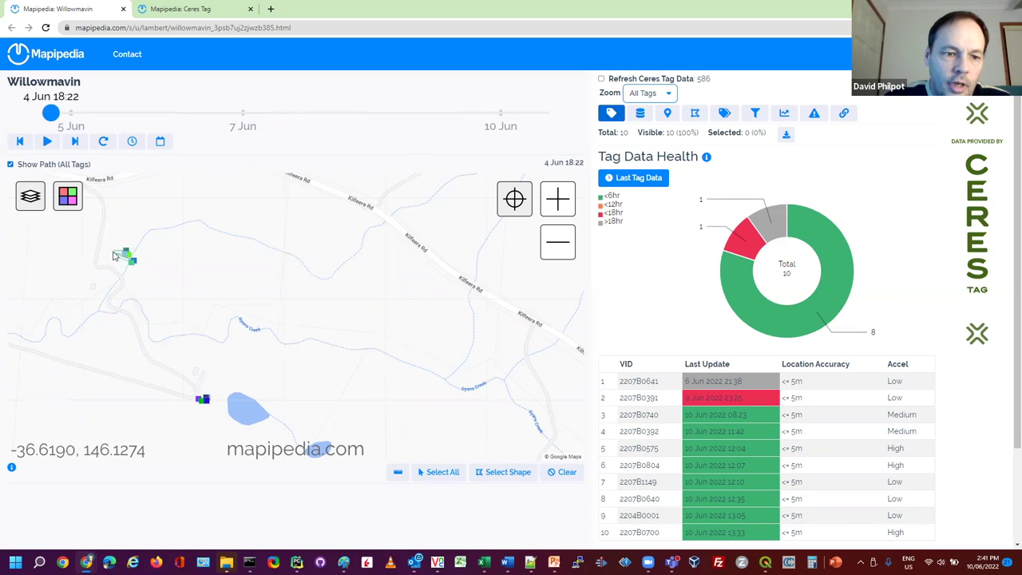
left_click_drag(50, 113, 548, 142)
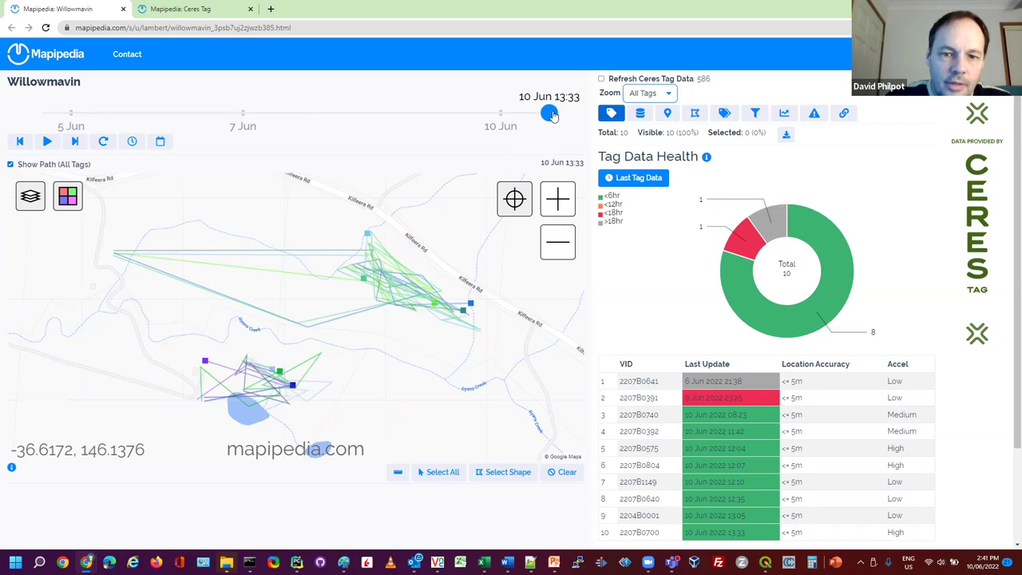
Rewind to 7 Jun, toggle the paths off and on, and extend them toward 10 Jun.
left_click_drag(549, 113, 546, 114)
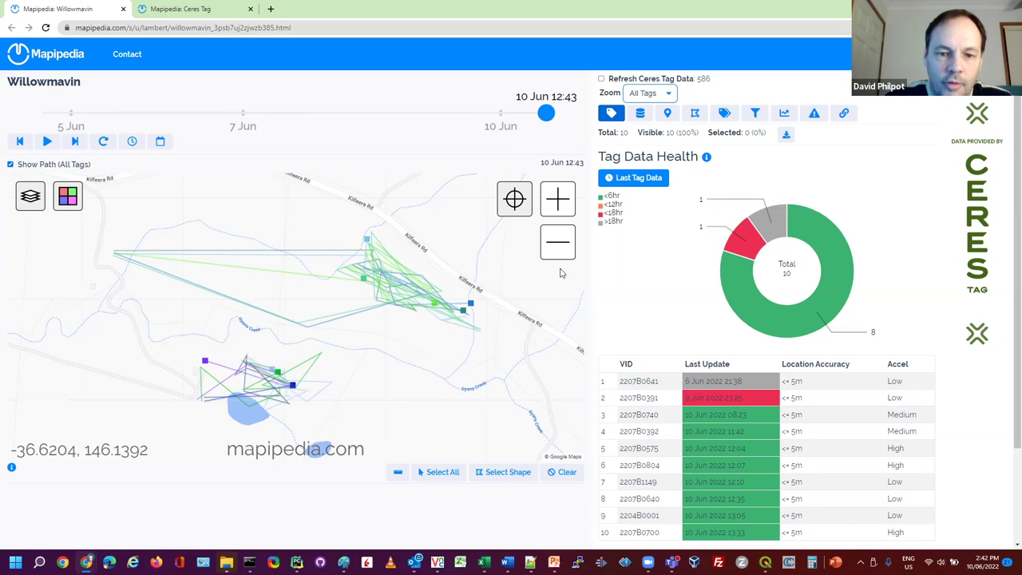
left_click_drag(546, 114, 268, 113)
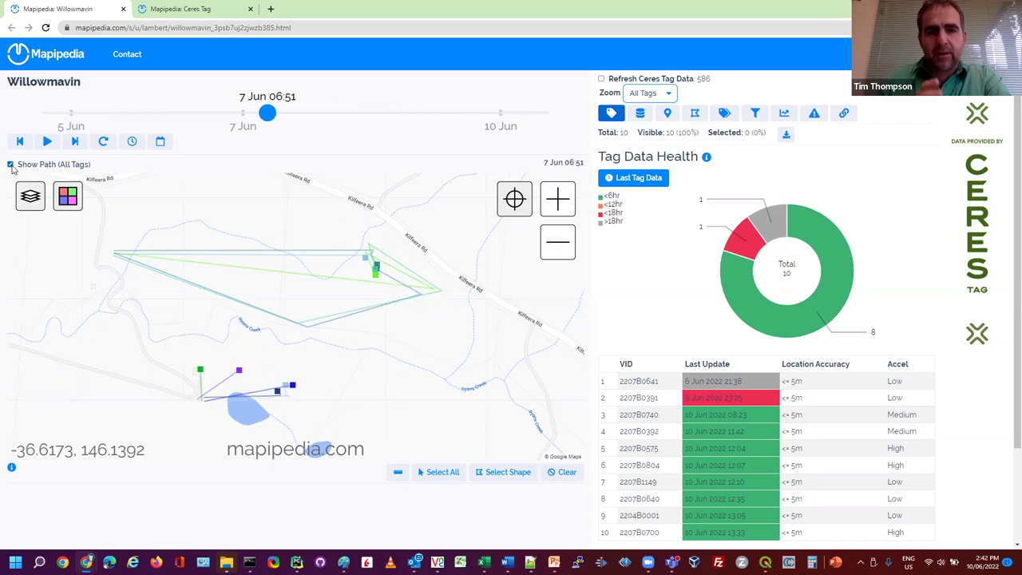
left_click(10, 165)
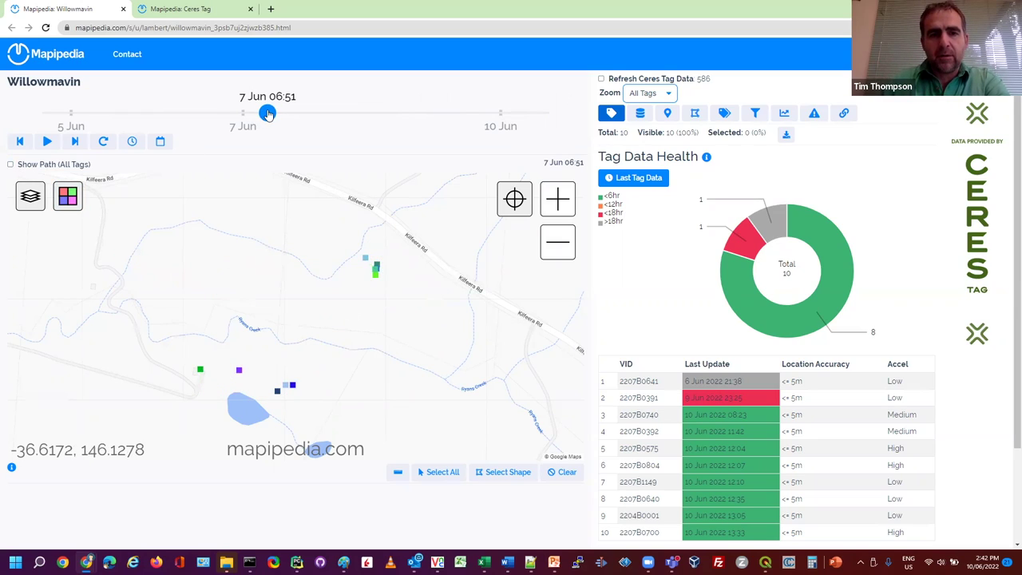
left_click_drag(267, 113, 343, 114)
left_click(11, 164)
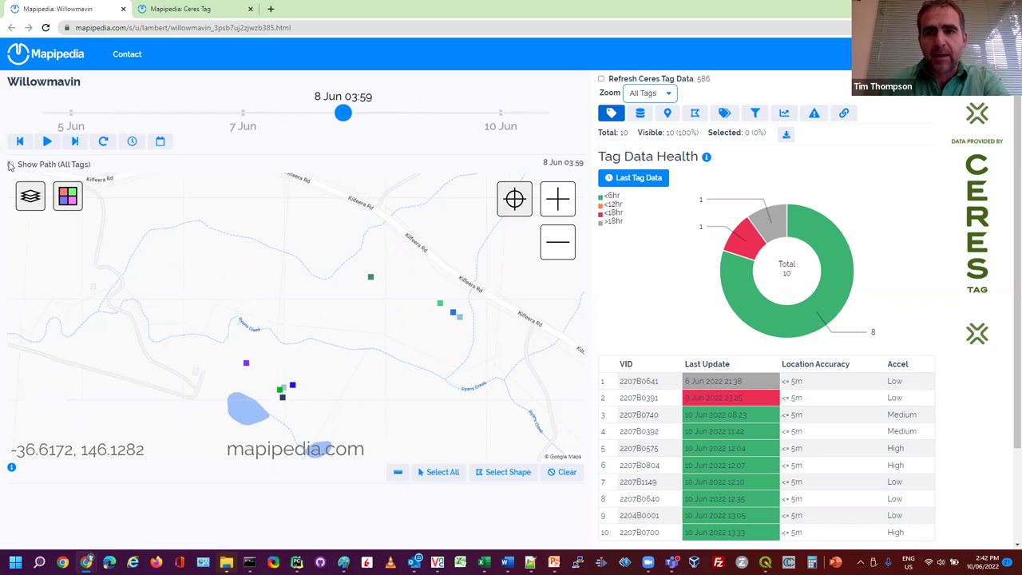
left_click_drag(343, 113, 411, 113)
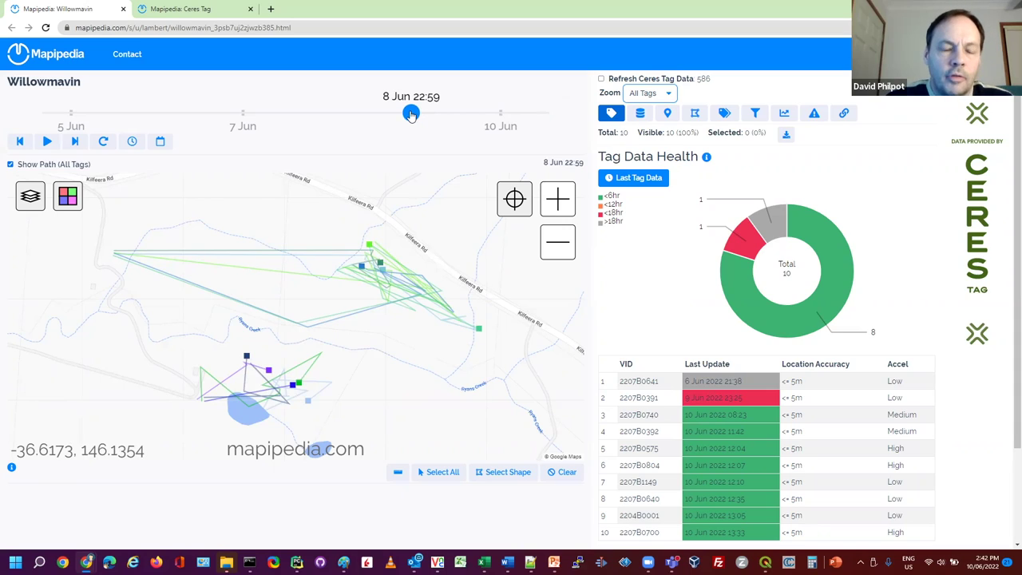
Move tag positions to 9 Jun 08:13 and bring up tag 2207B0804's latest details.
left_click_drag(410, 114, 445, 113)
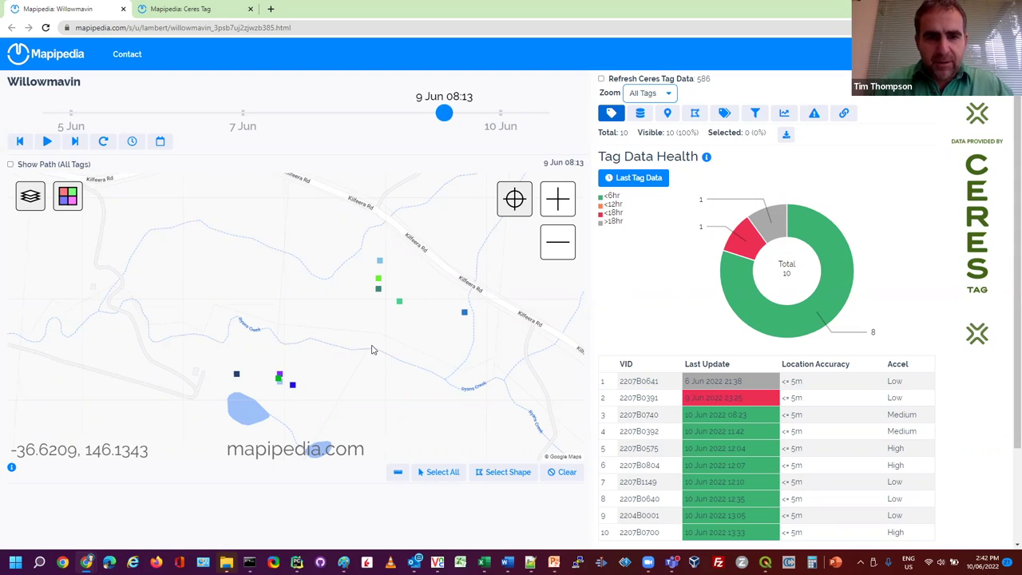
mouse_move(398, 304)
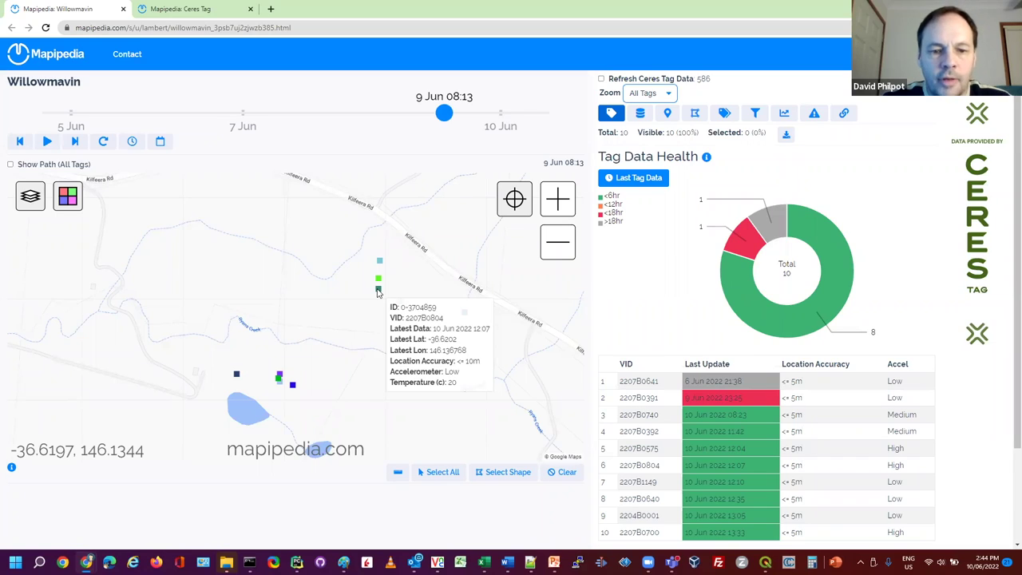
Add a new geofence, '00 New Geofence 1', and start editing its shape.
left_click(694, 113)
left_click(617, 178)
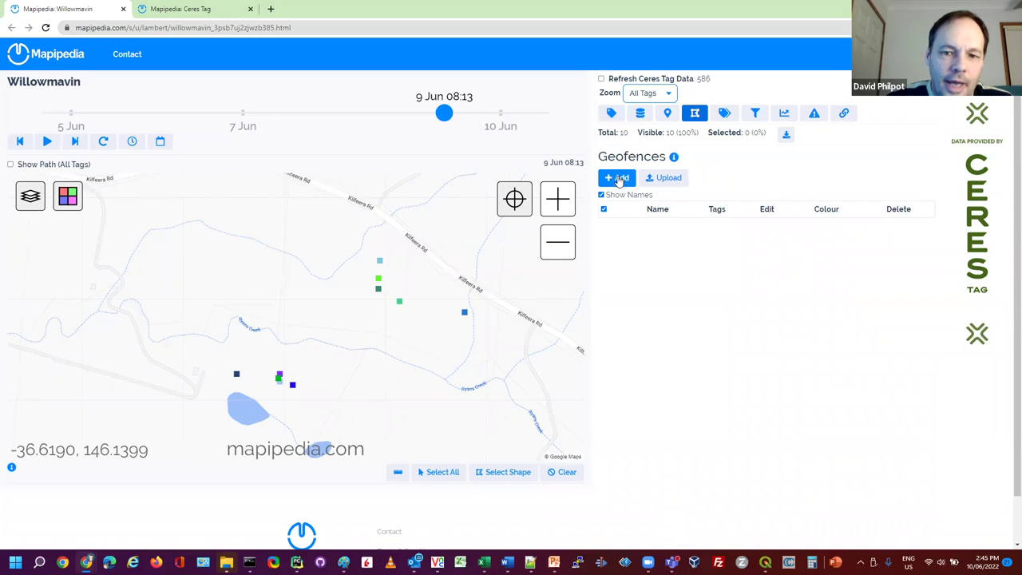
left_click(811, 231)
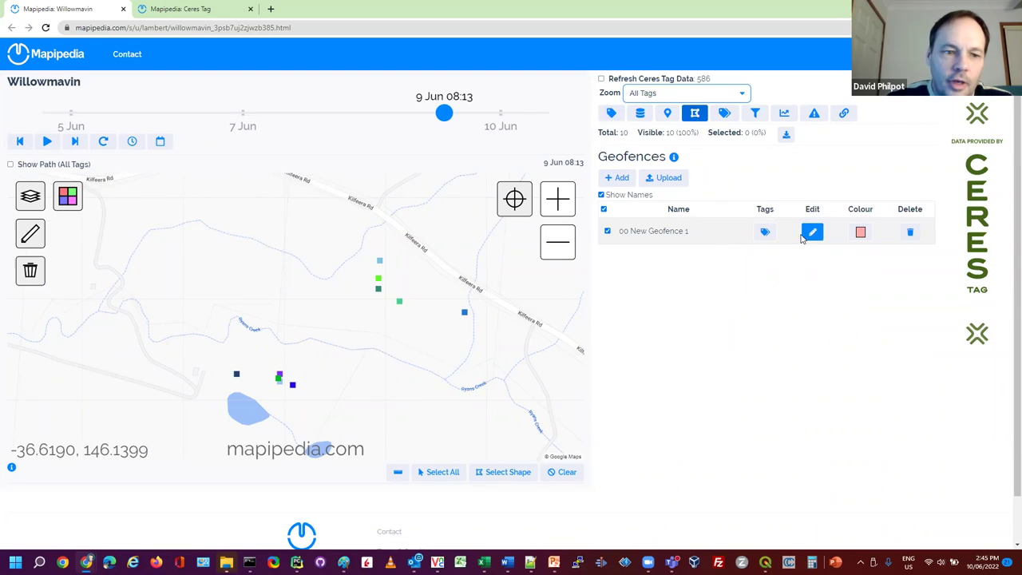
Outline the pink paddock polygon around the tags beside Kilfeera Rd.
left_click(45, 239)
left_click(327, 236)
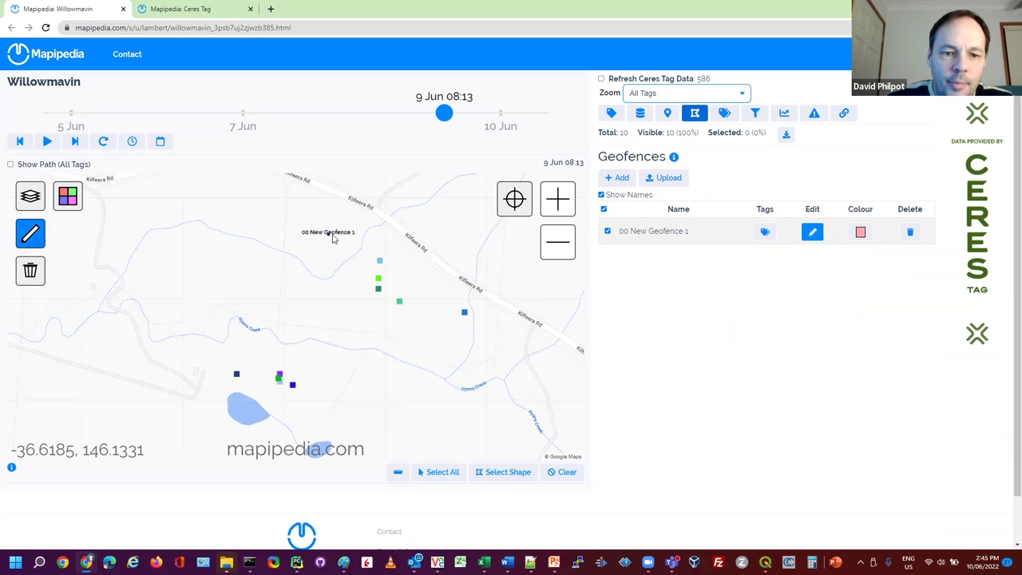
left_click(391, 242)
left_click(491, 308)
left_click(465, 359)
scroll(411, 392, "up", 3)
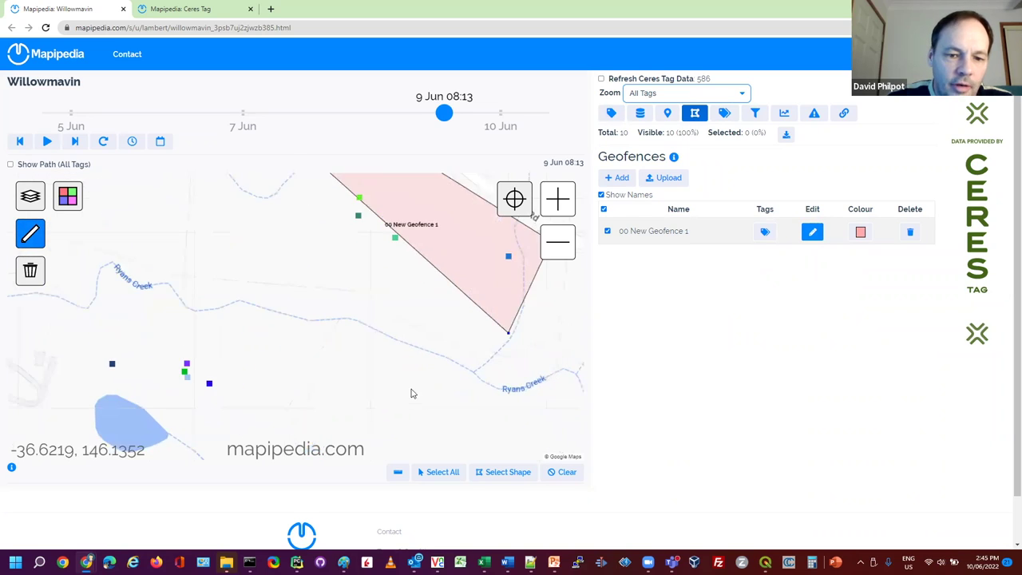
scroll(388, 335, "down", 2)
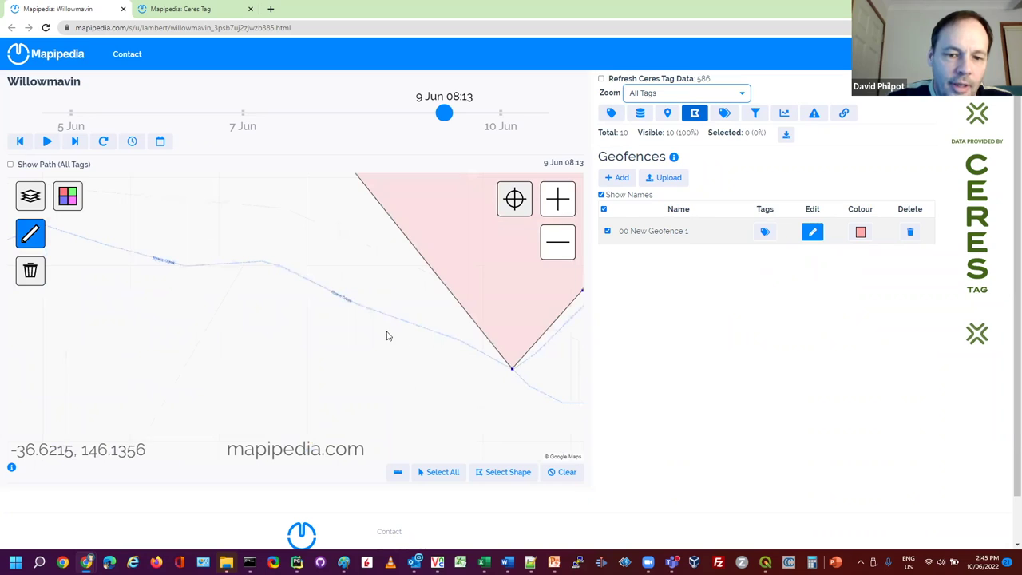
scroll(362, 338, "down", 1)
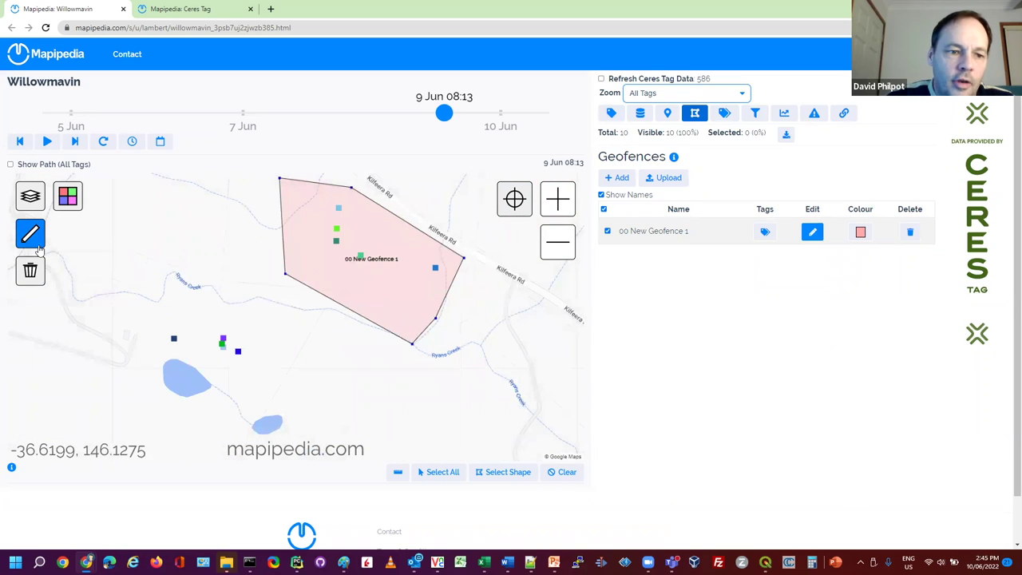
Advance tag positions to 9 Jun 17:11 and view the green tag just north of the geofence.
mouse_move(447, 114)
left_mouse_down()
mouse_move(494, 115)
mouse_move(478, 115)
left_mouse_up()
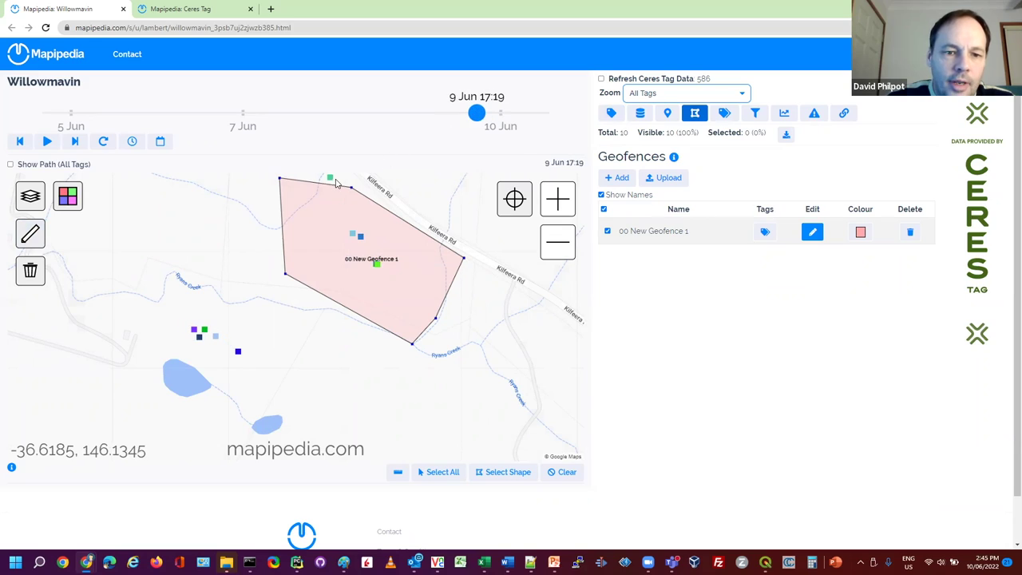
left_click_drag(477, 114, 475, 113)
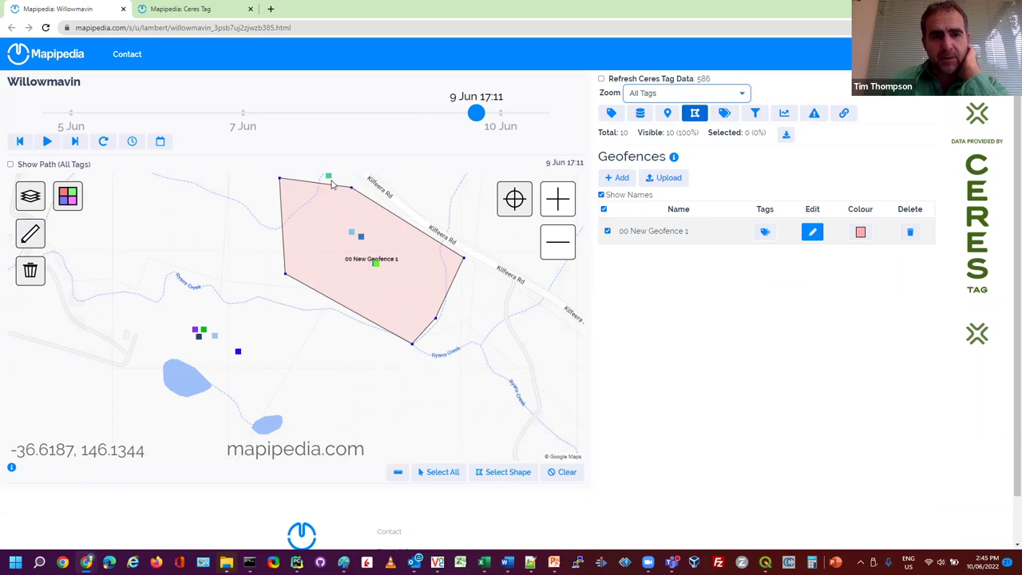
mouse_move(328, 177)
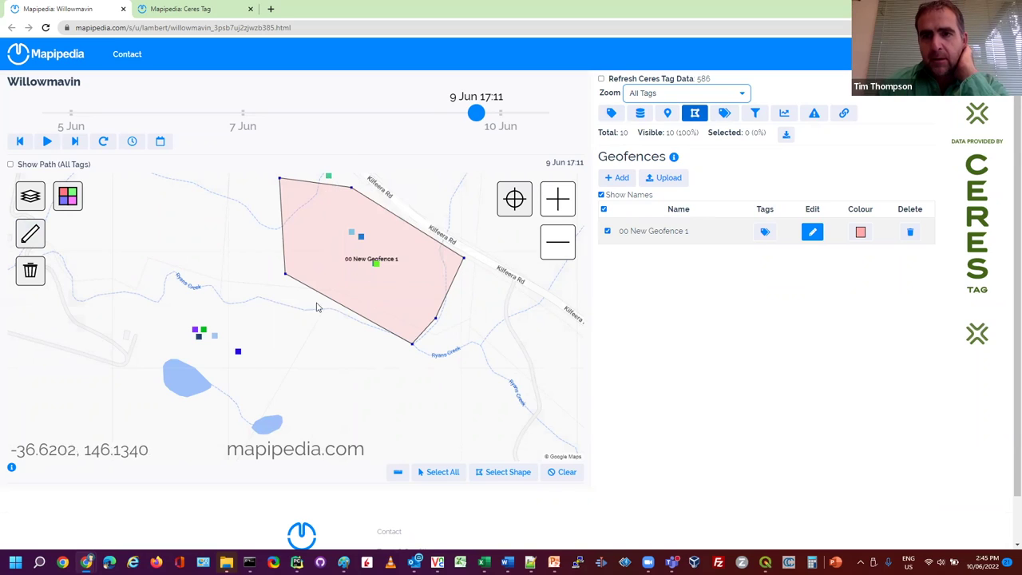
scroll(314, 377, "down", 1)
mouse_move(328, 205)
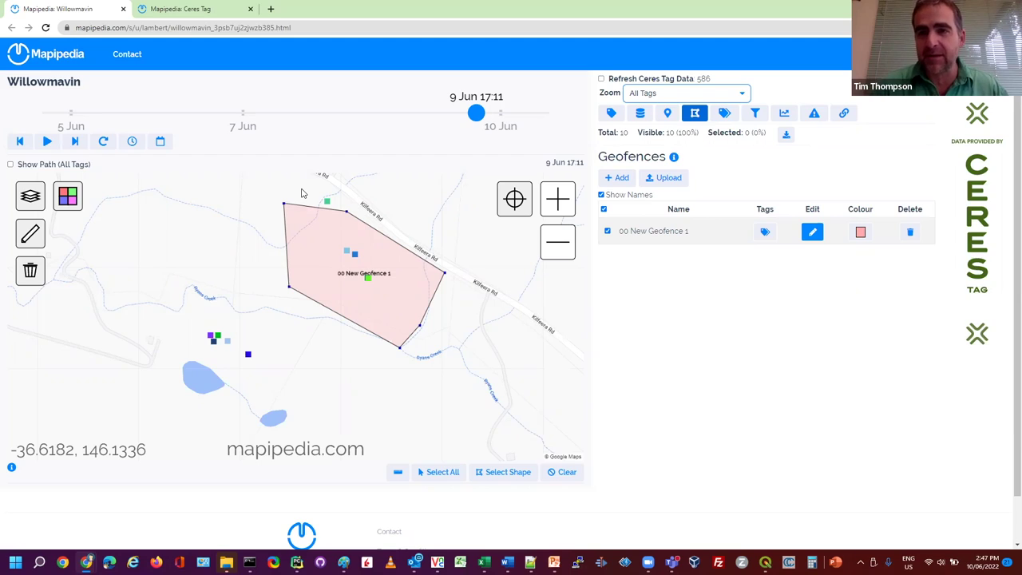
Show the Links table, which has no shared links yet.
left_click(842, 113)
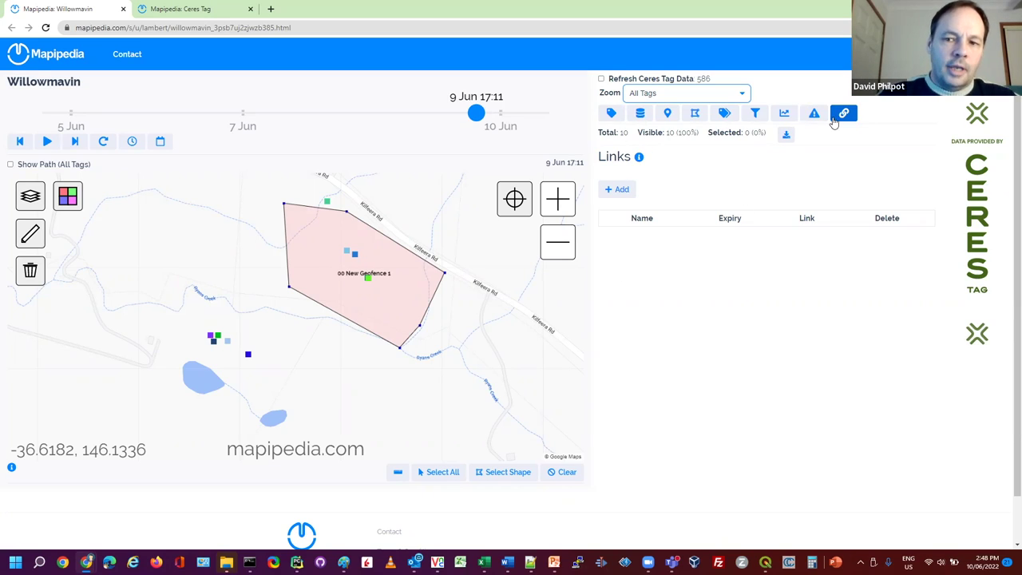
Add share link '00 New Link 1' expiring 11 Jun 2022 14:48, then return to Tag Data Health.
left_click(619, 189)
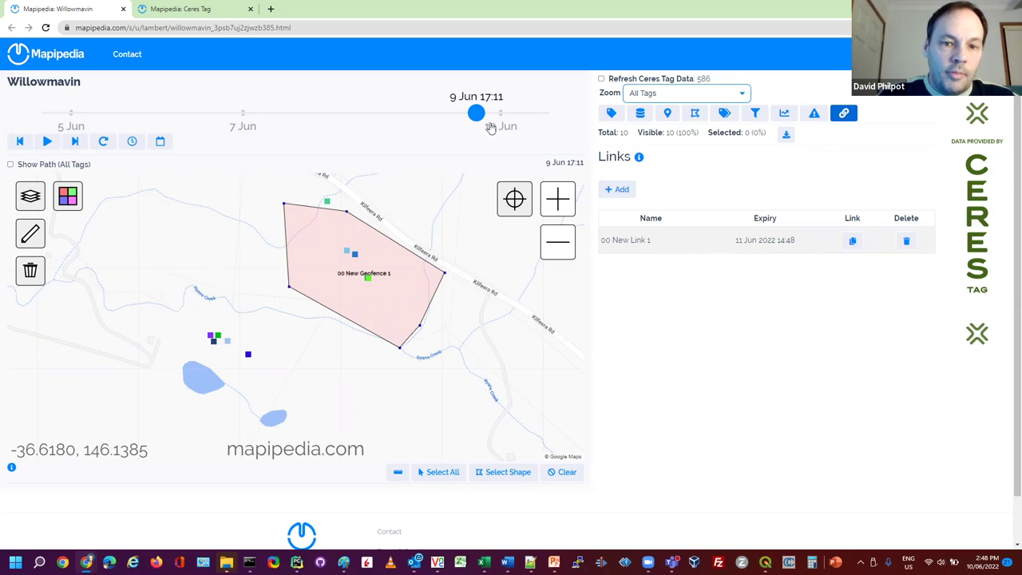
mouse_move(475, 115)
left_mouse_down()
mouse_move(447, 116)
mouse_move(475, 116)
left_mouse_up()
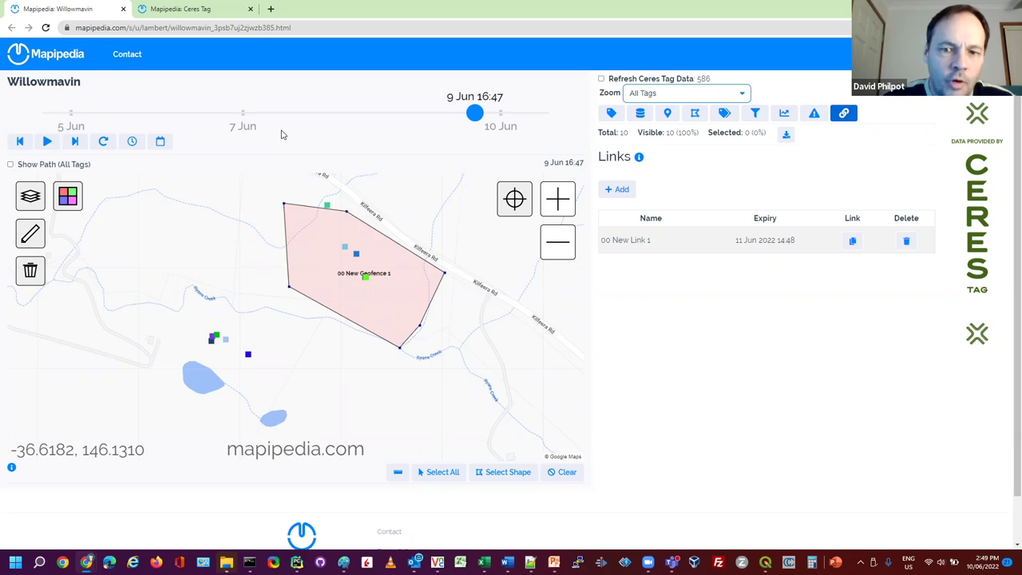
left_click(611, 112)
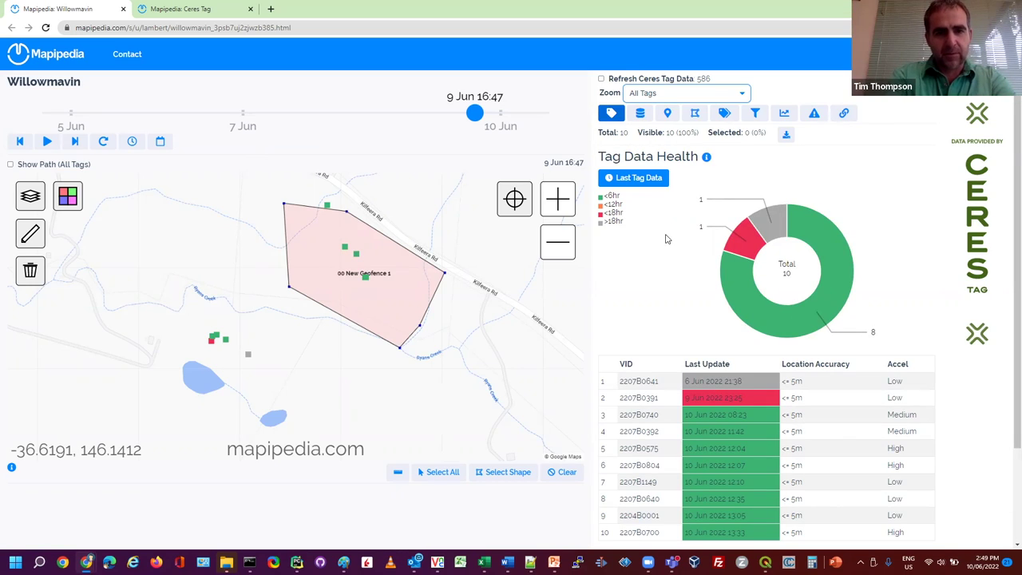
Rewind tag positions to 8 Jun 21:15 and switch the map background to Satellite.
left_click_drag(474, 113, 406, 115)
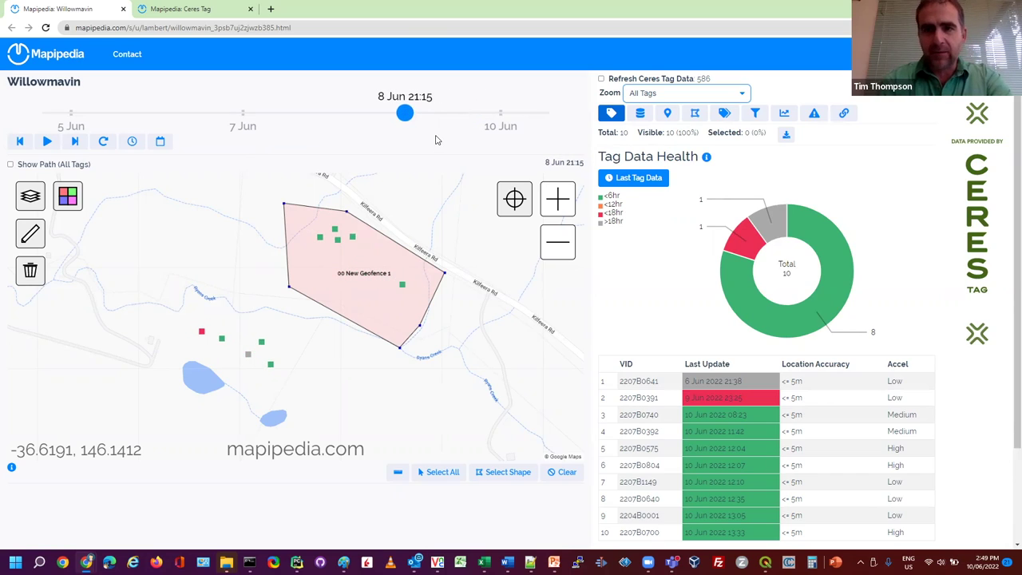
left_click(32, 197)
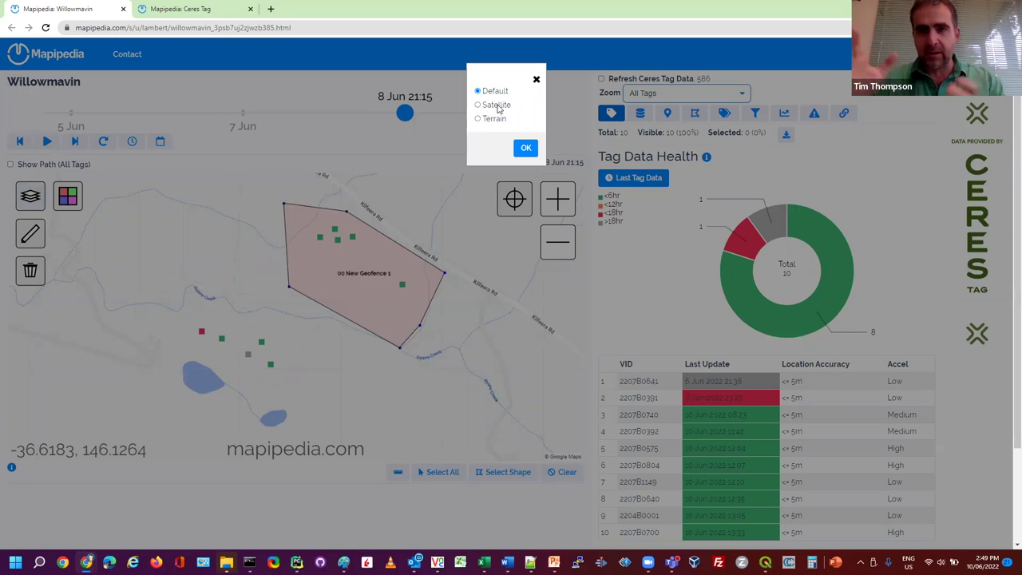
left_click(496, 105)
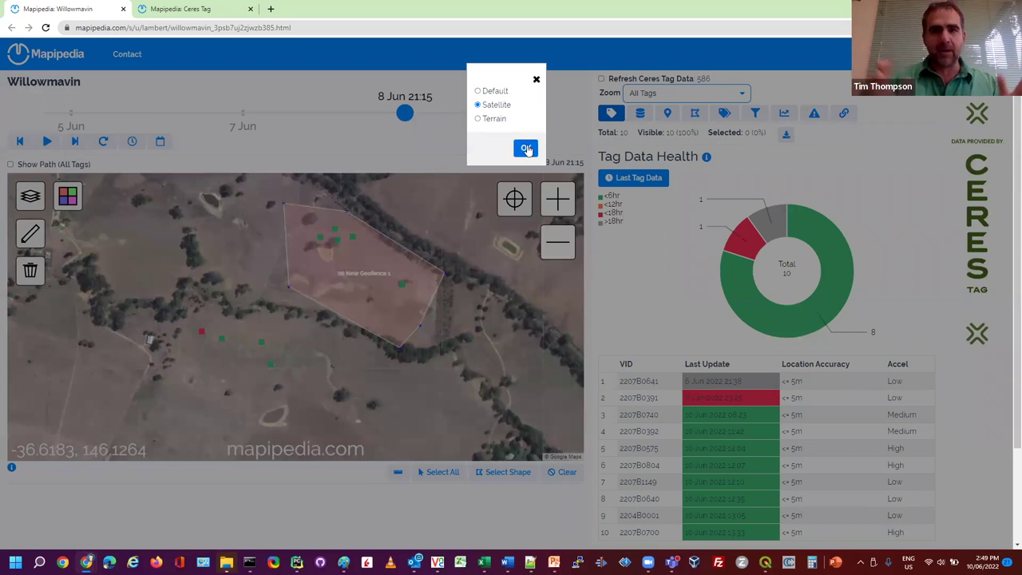
left_click(355, 222)
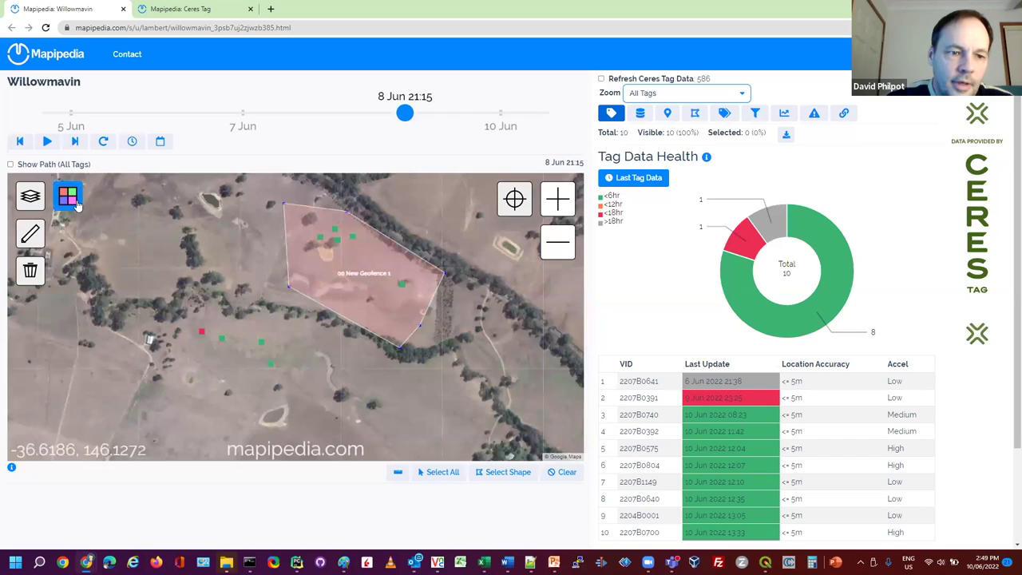
Set the tag and path colour to white, then scrub positions forward between 8 and 9 Jun.
left_click(77, 204)
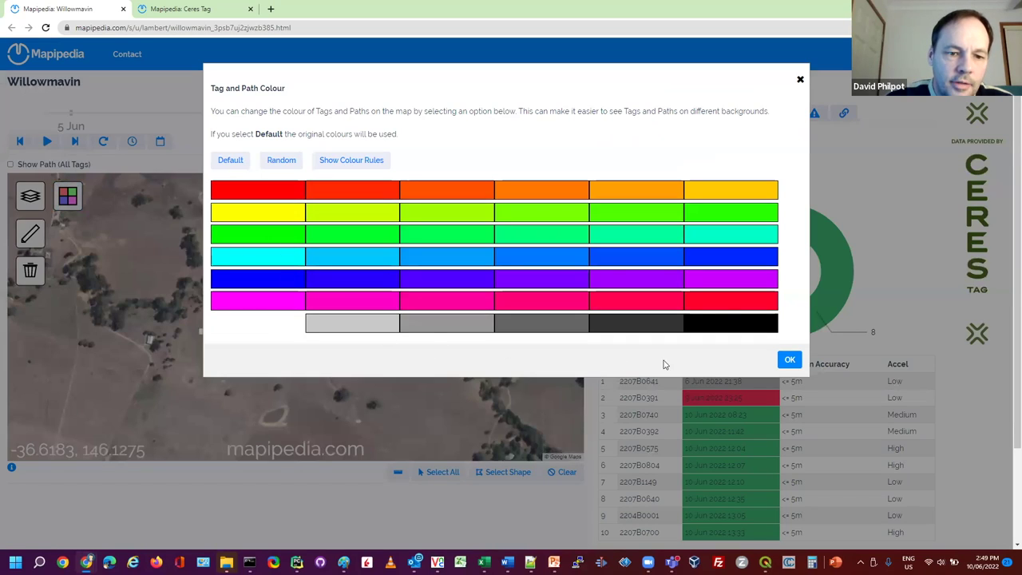
left_click(790, 359)
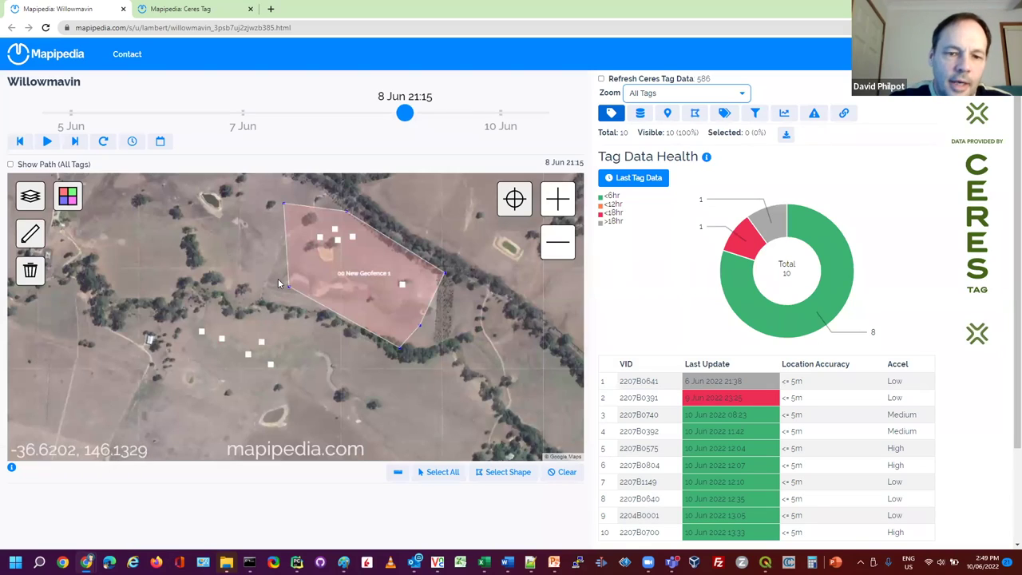
left_click_drag(405, 113, 443, 113)
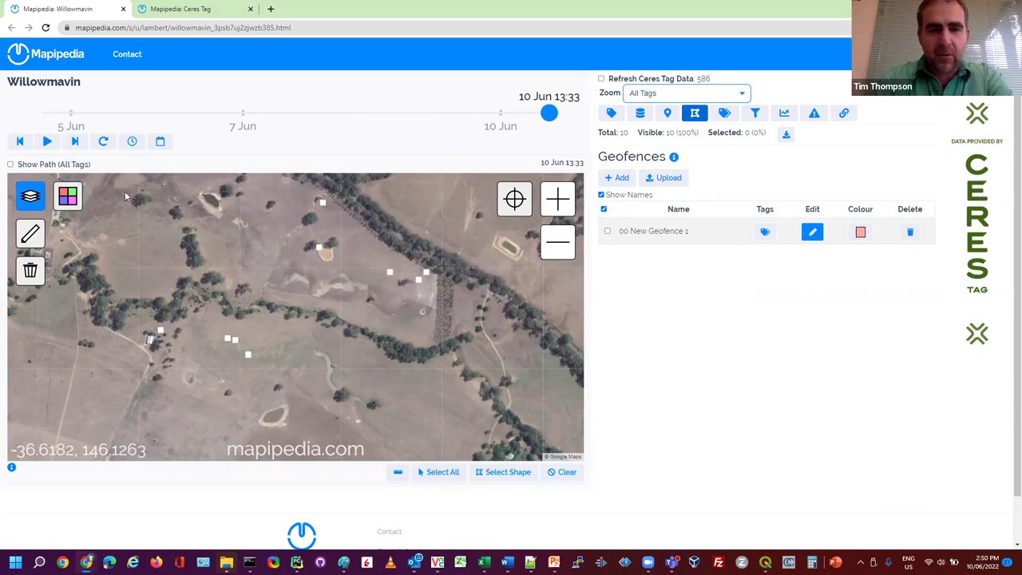
Try the Terrain background, switch back to Satellite, and turn on the tag movement paths.
left_click(32, 196)
left_click(485, 119)
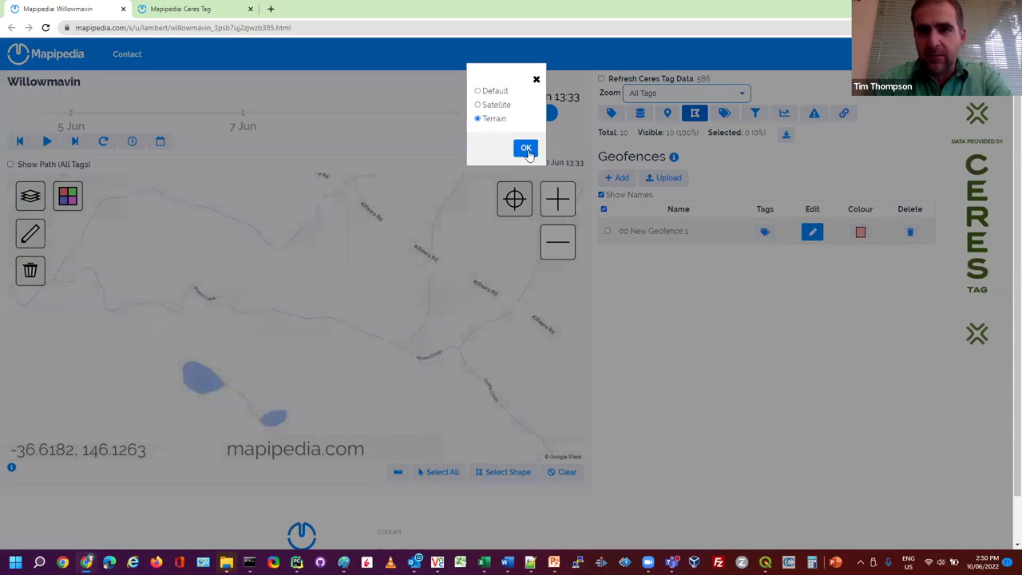
left_click(525, 148)
left_click(33, 195)
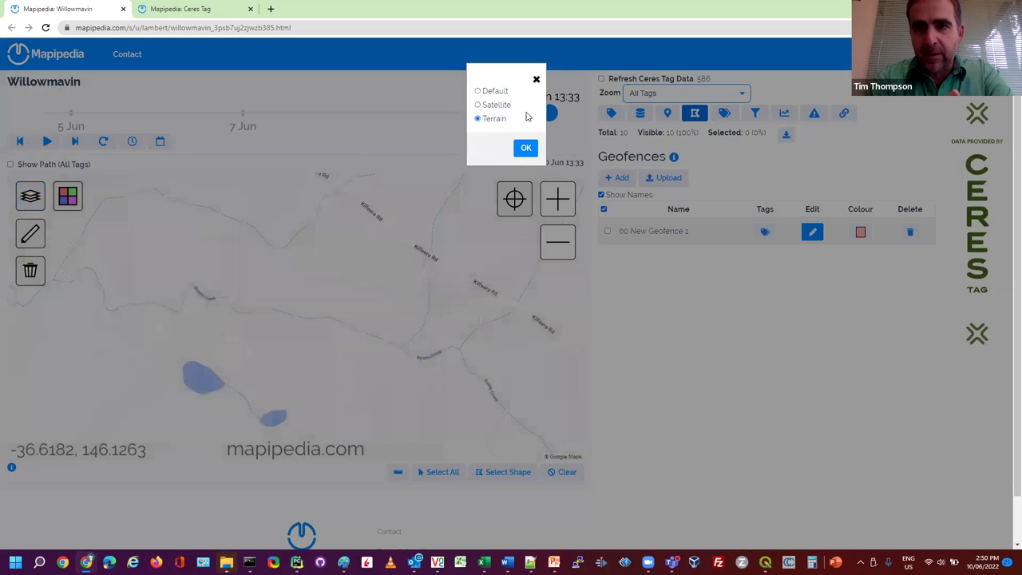
left_click(485, 105)
left_click(525, 147)
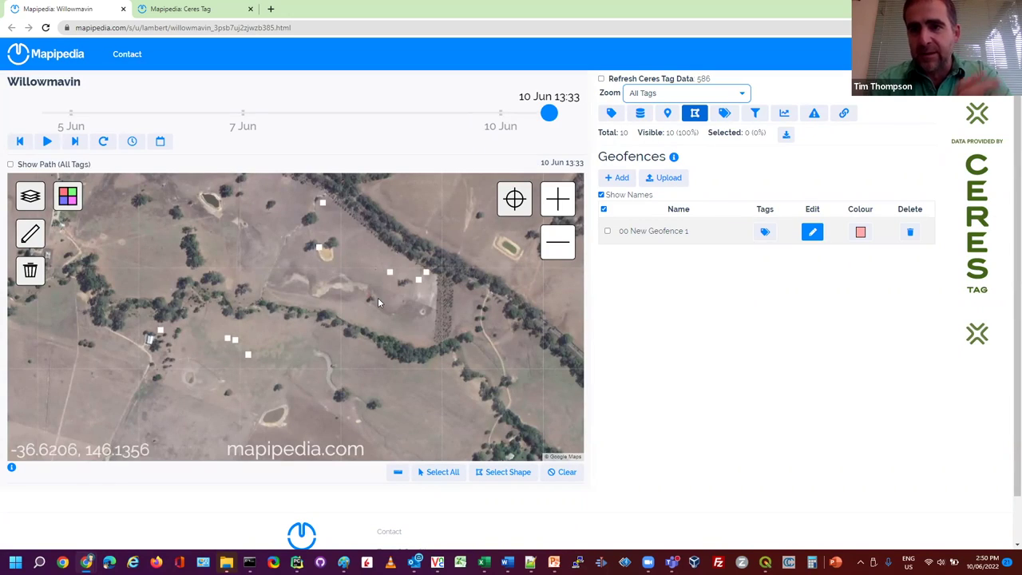
left_click(11, 165)
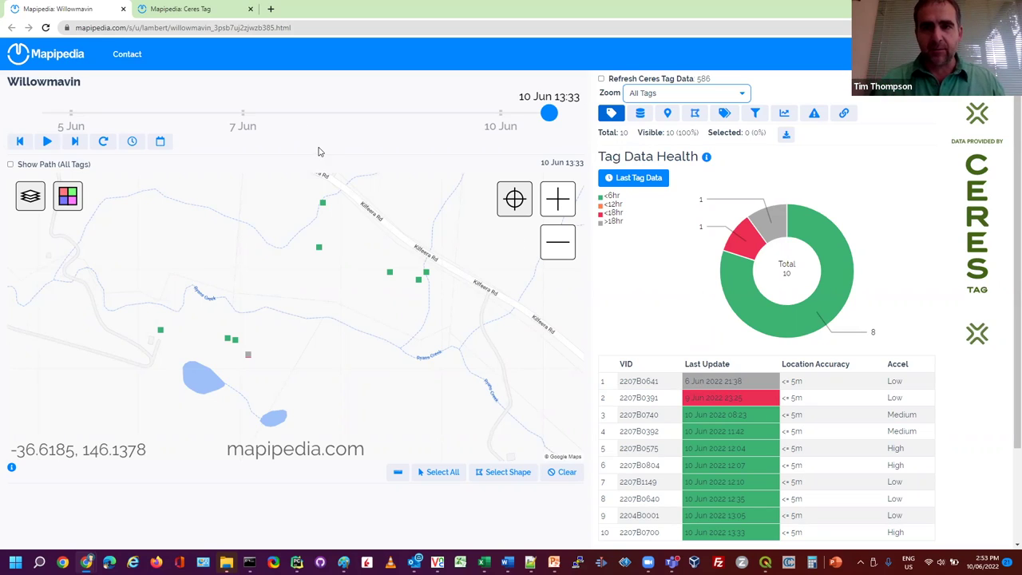
Switch to the 'Mapipedia: Ceres Tag' page showing the pricing and billing details.
left_click(212, 11)
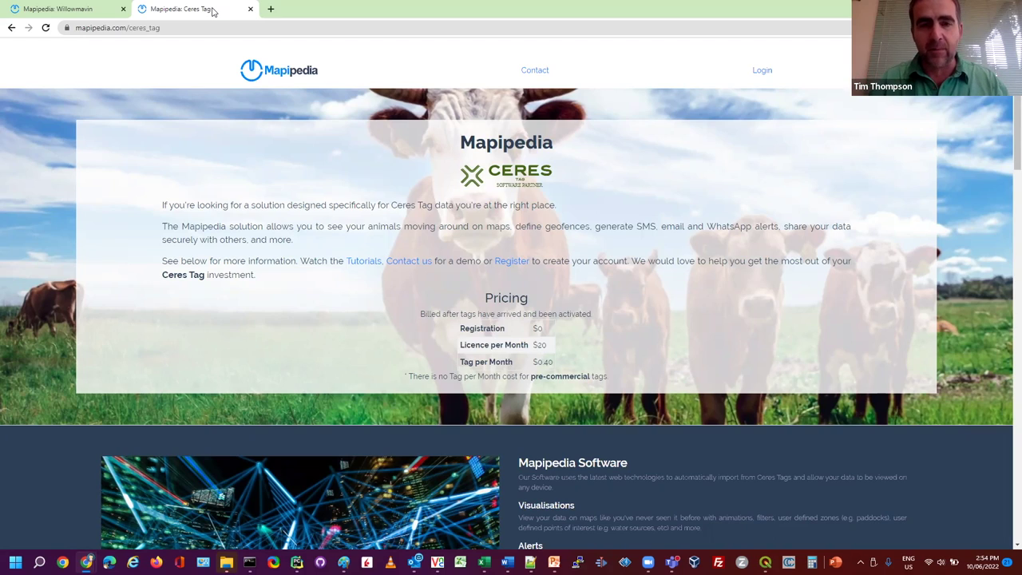
left_click(131, 29)
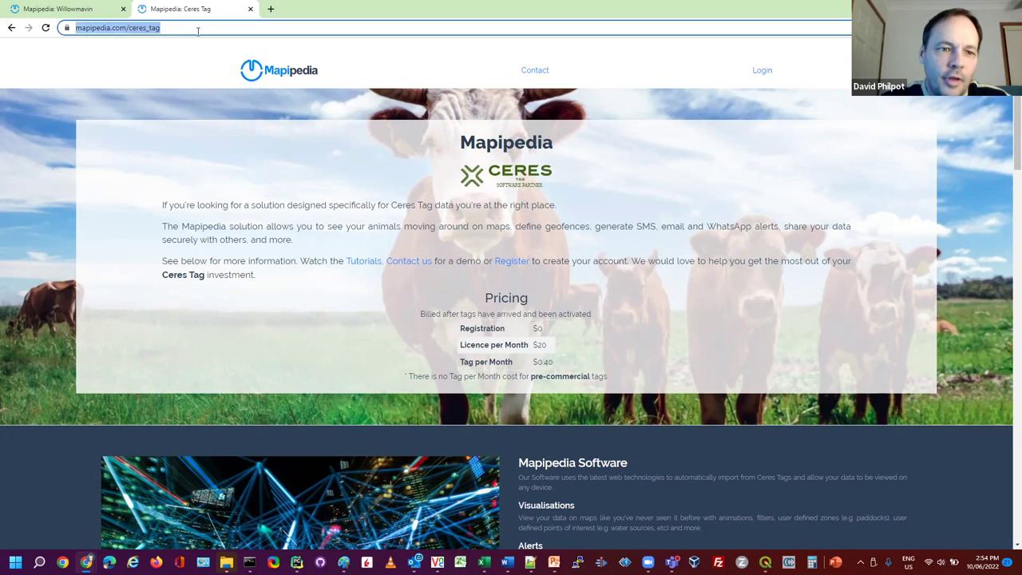
key("End")
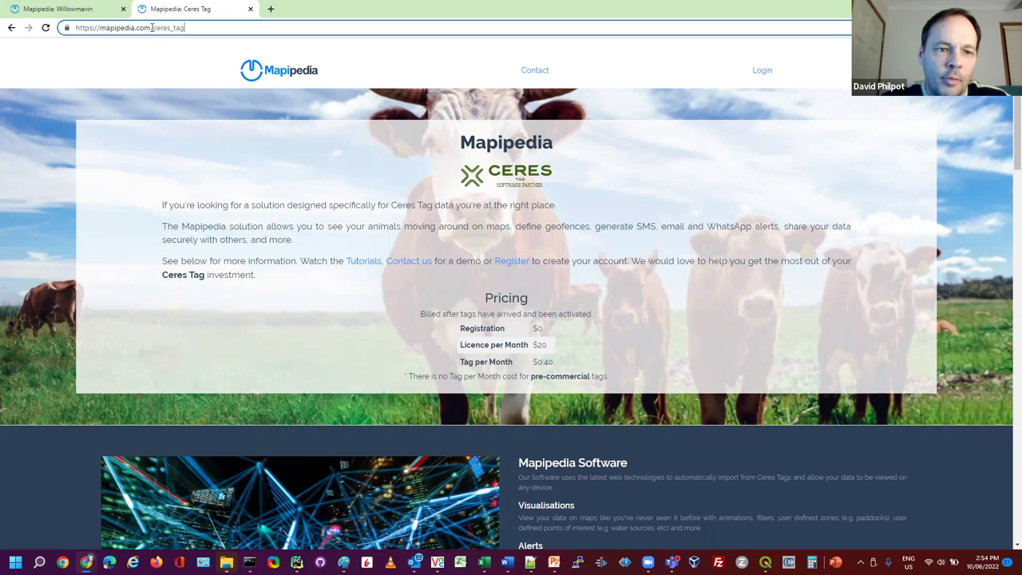
left_click(223, 135)
double_click(540, 344)
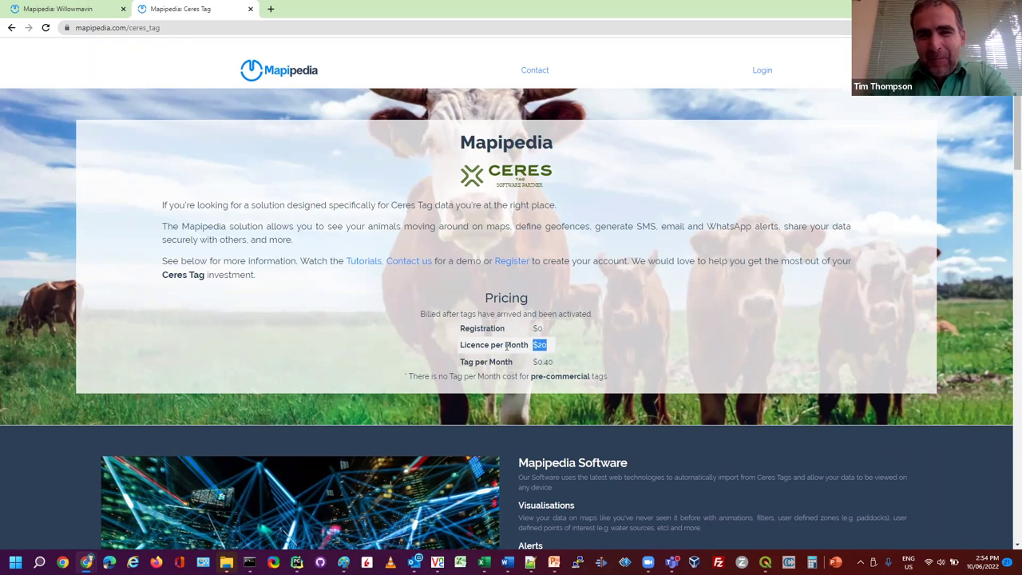
left_click(507, 346)
scroll(583, 331, "down", 1)
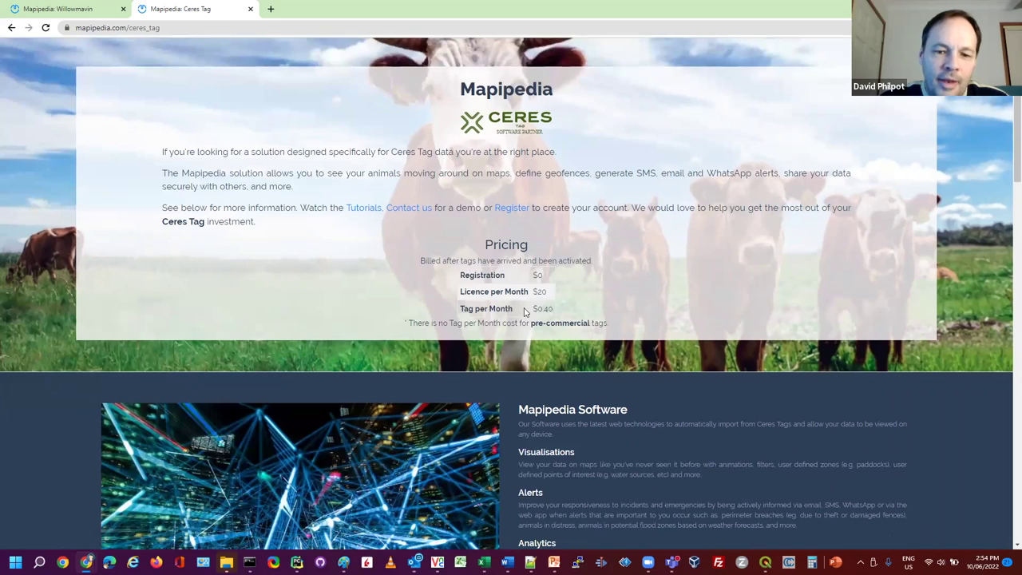
left_click_drag(533, 310, 587, 302)
left_click(586, 302)
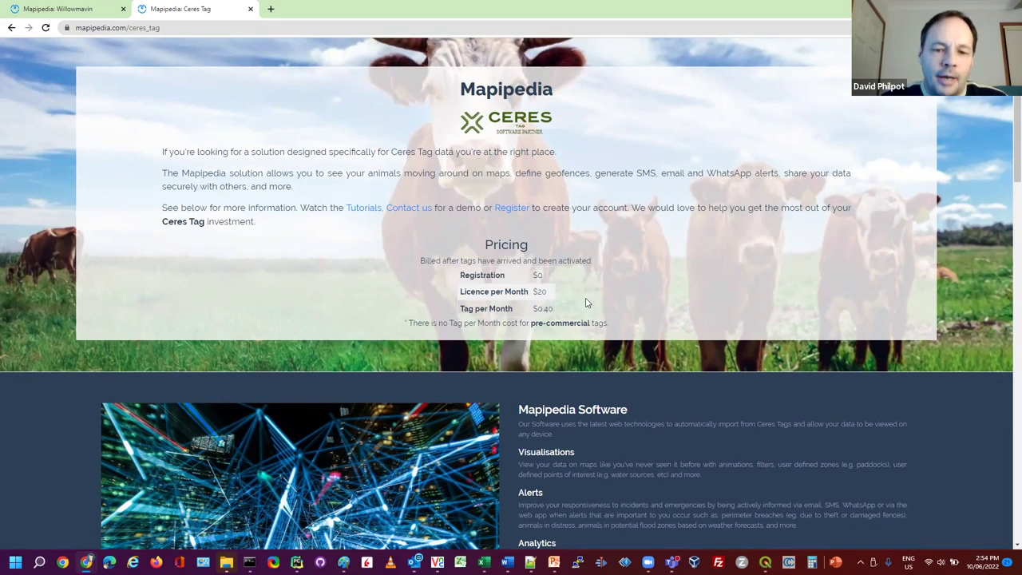